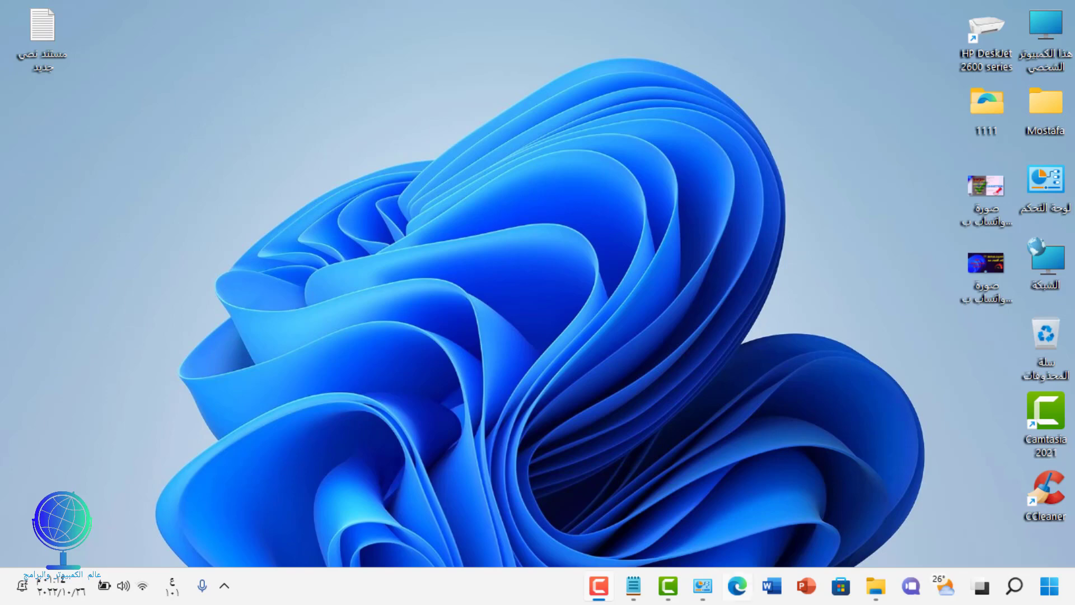
pyautogui.click(737, 585)
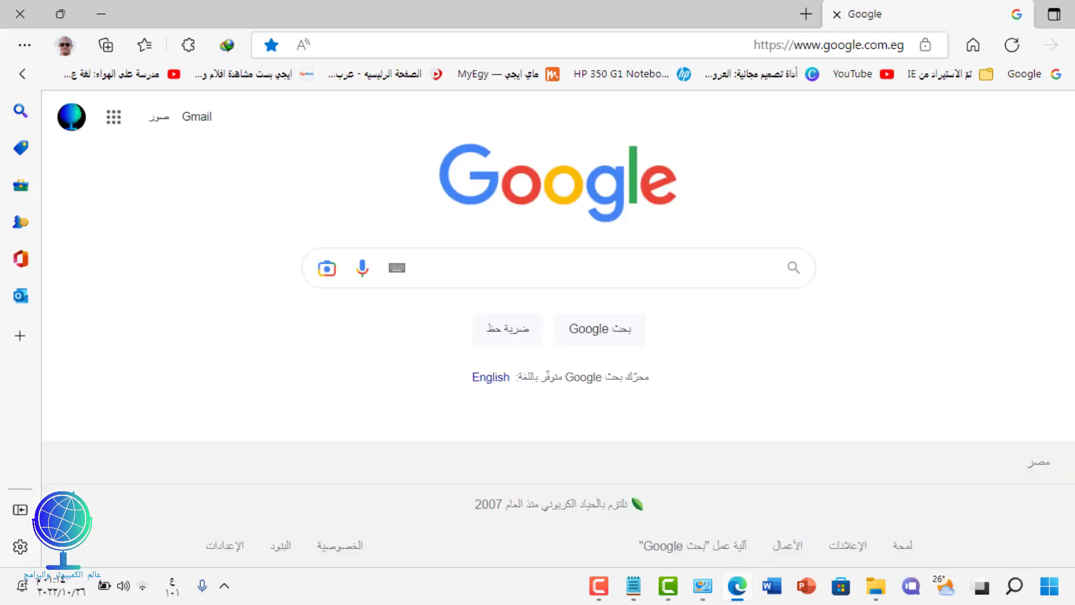
pyautogui.doubleClick(807, 45)
pyautogui.tripleClick(807, 45)
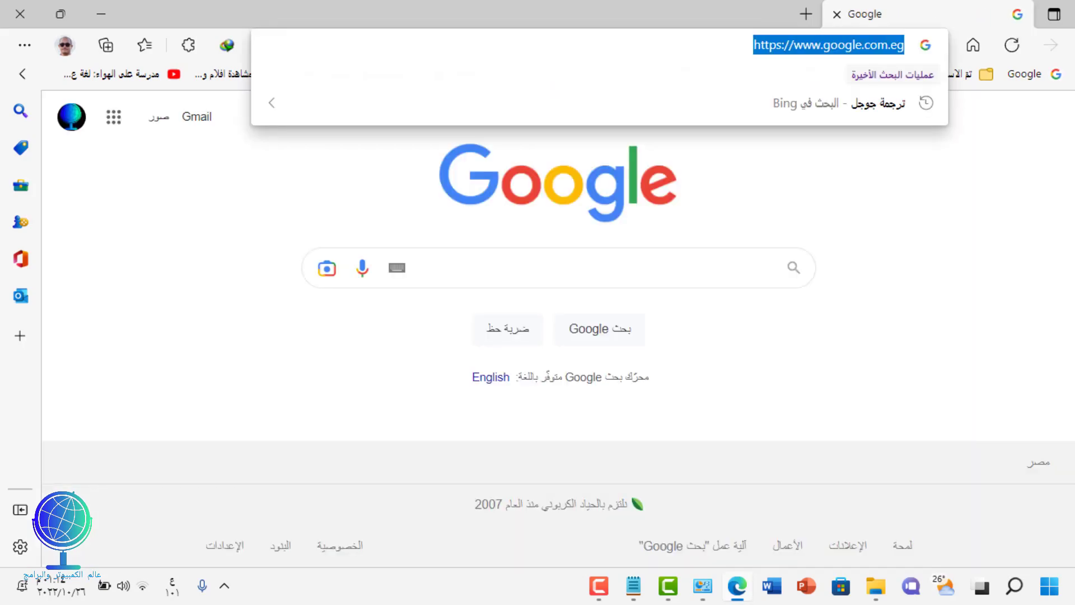
pyautogui.rightClick(812, 45)
pyautogui.click(598, 273)
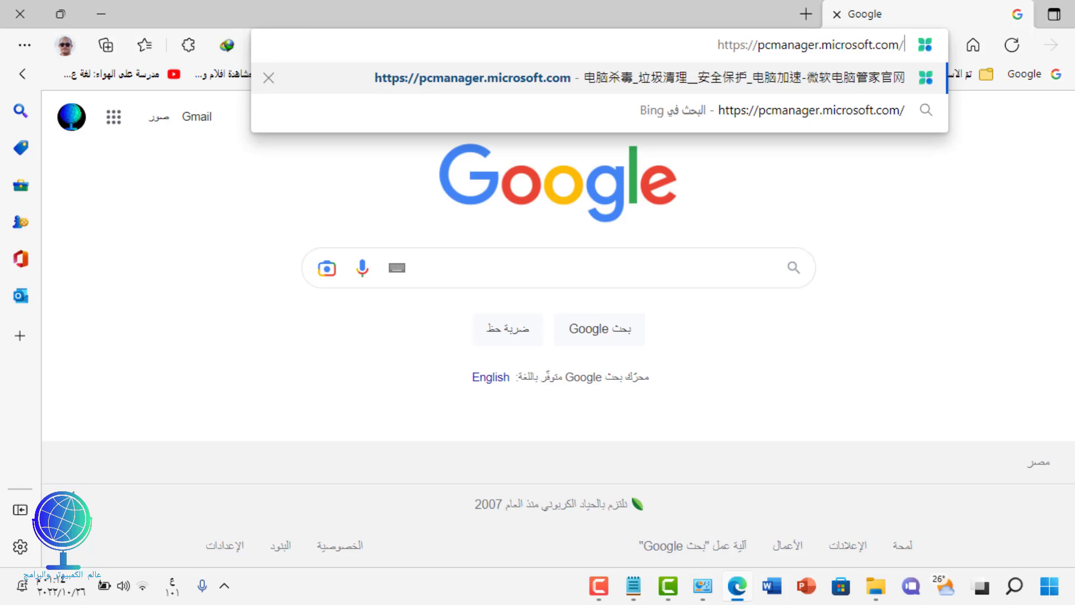
pyautogui.press('Return')
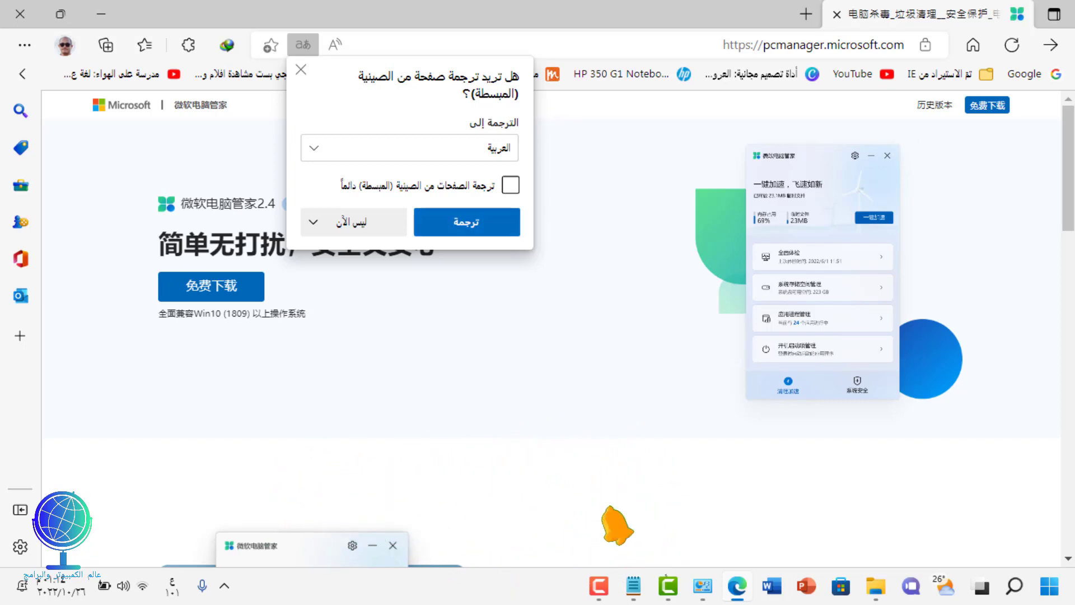
pyautogui.press('Return')
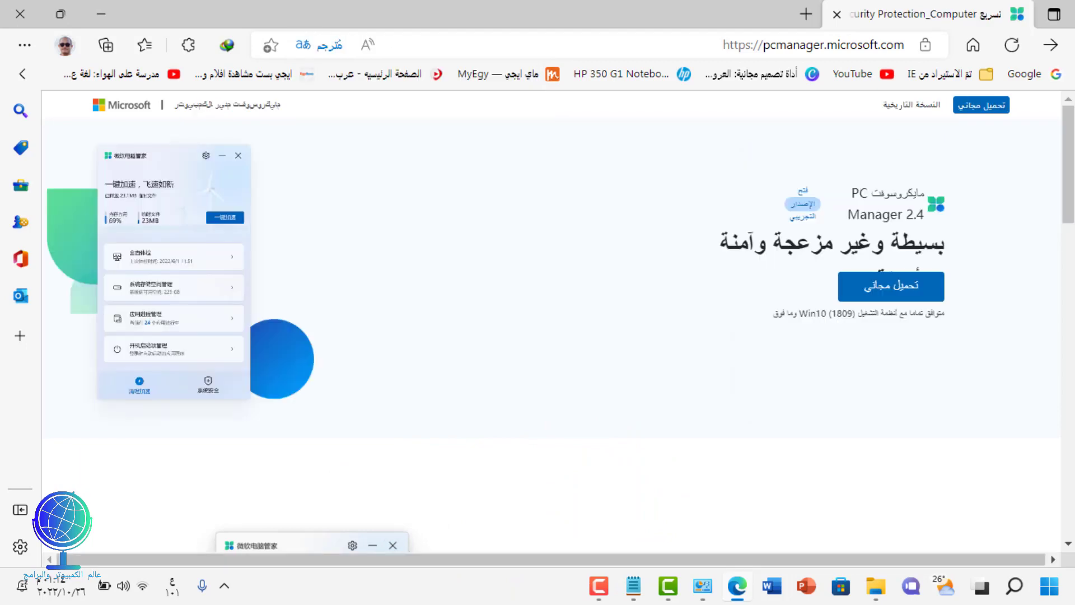
# Step: Request the free PC Manager download, choose the existing completed download for the duplicate link, and run MSPCManagerSetup.exe
pyautogui.click(891, 286)
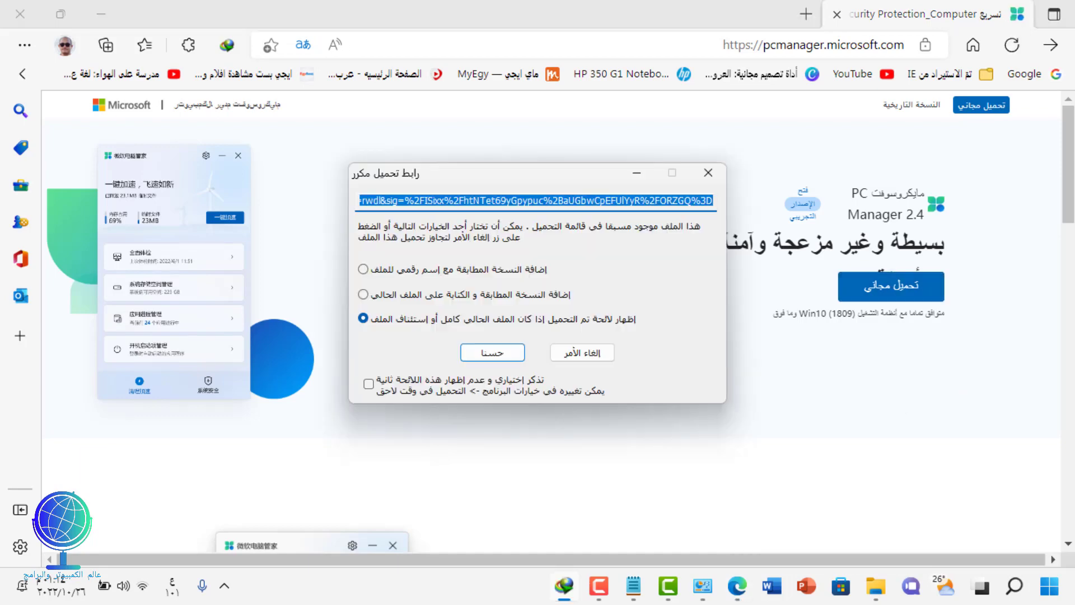
pyautogui.click(20, 14)
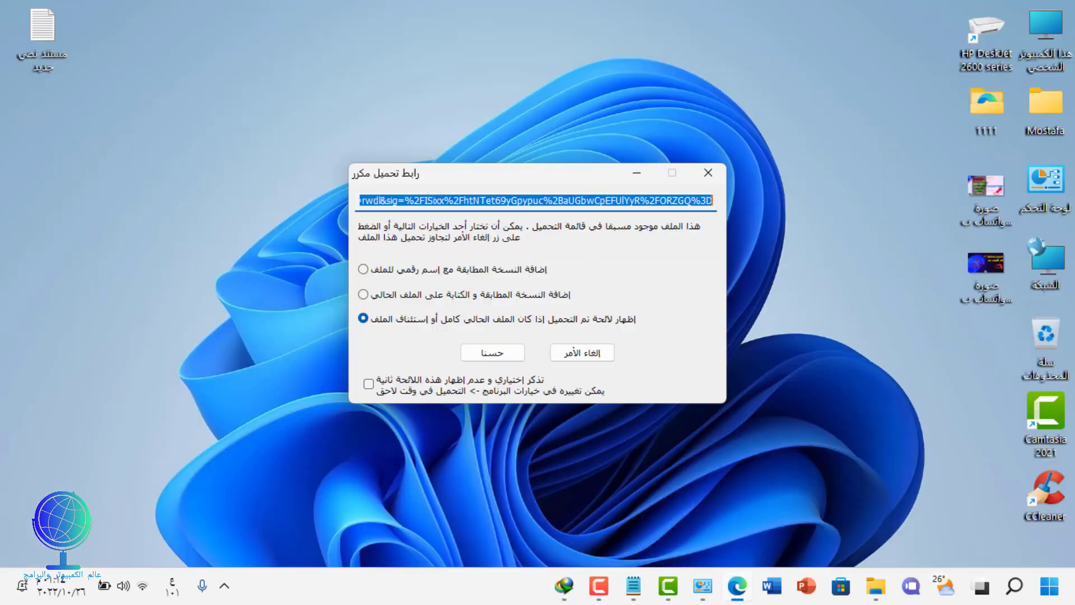
pyautogui.press('Return')
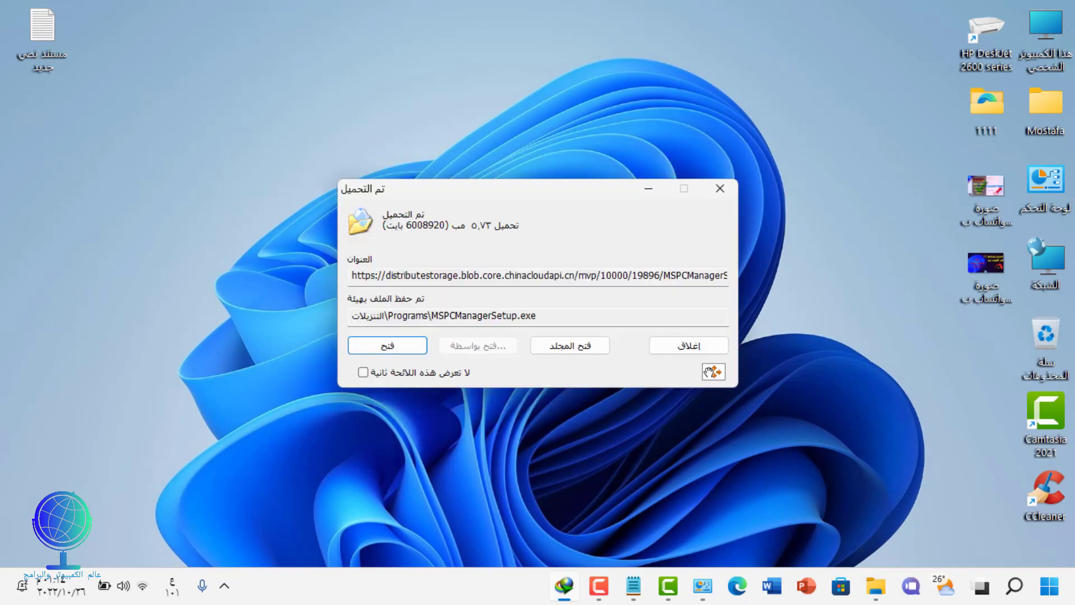
pyautogui.moveTo(538, 189); pyautogui.dragTo(528, 133)
pyautogui.press('Return')
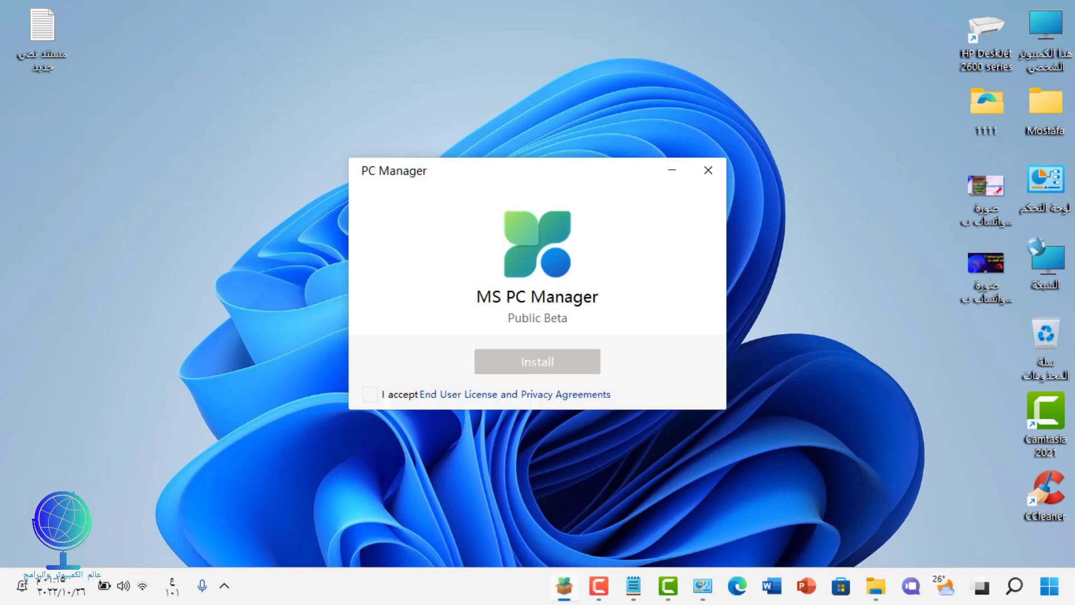
# Step: Accept the End User License and Privacy Agreements, install MS PC Manager and launch it from the installer
pyautogui.click(370, 394)
pyautogui.click(537, 361)
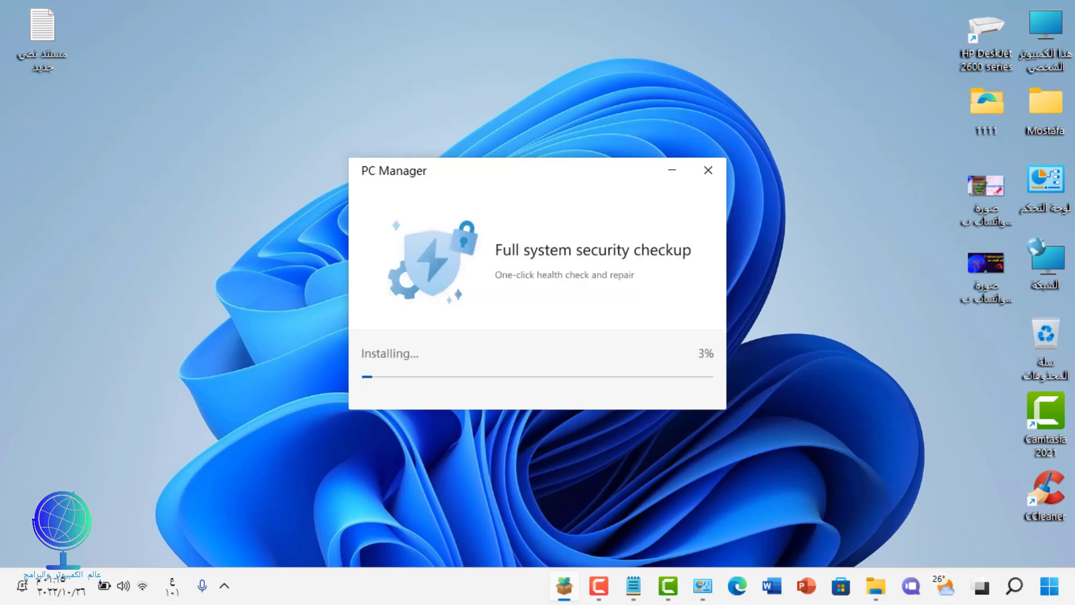
pyautogui.moveTo(538, 170); pyautogui.dragTo(497, 148)
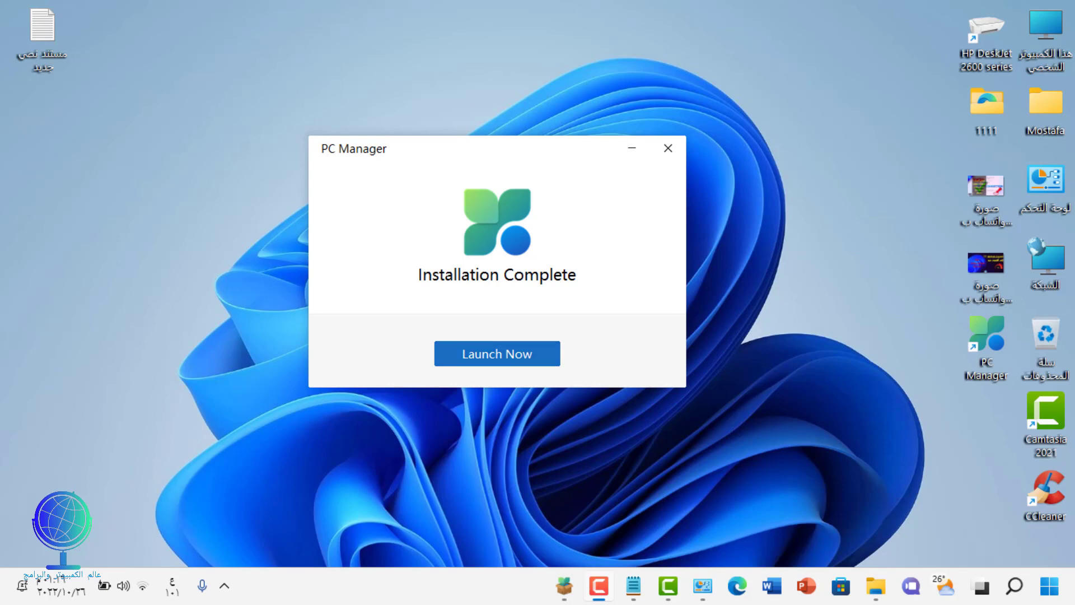
pyautogui.click(497, 353)
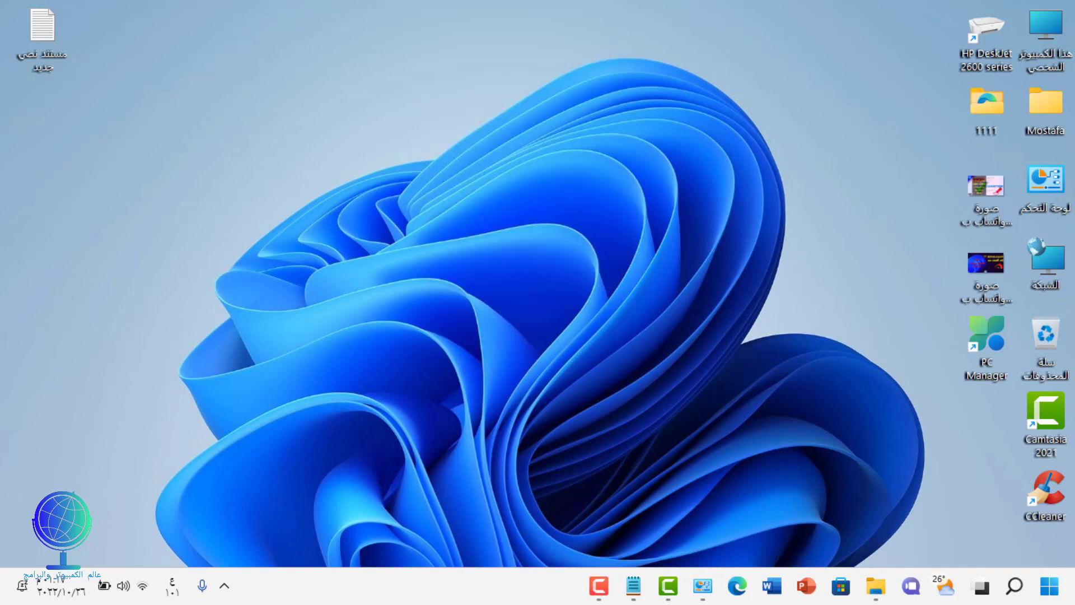
# Step: Refresh the desktop, open PC Manager from its desktop shortcut and move its window away from the desktop shortcuts
pyautogui.rightClick(646, 45)
pyautogui.click(604, 116)
pyautogui.doubleClick(987, 336)
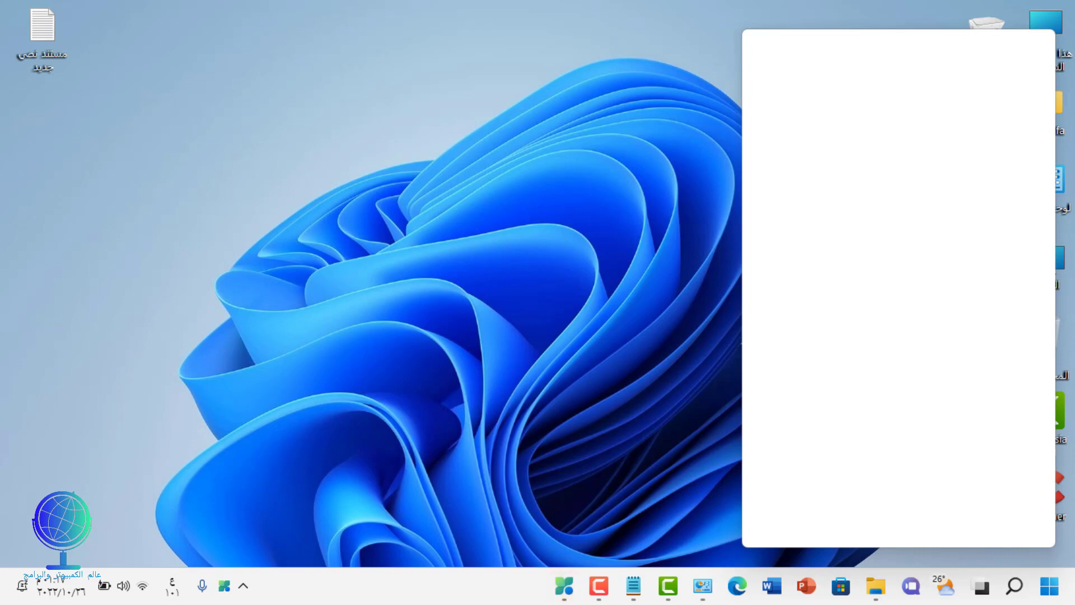
pyautogui.rightClick(606, 93)
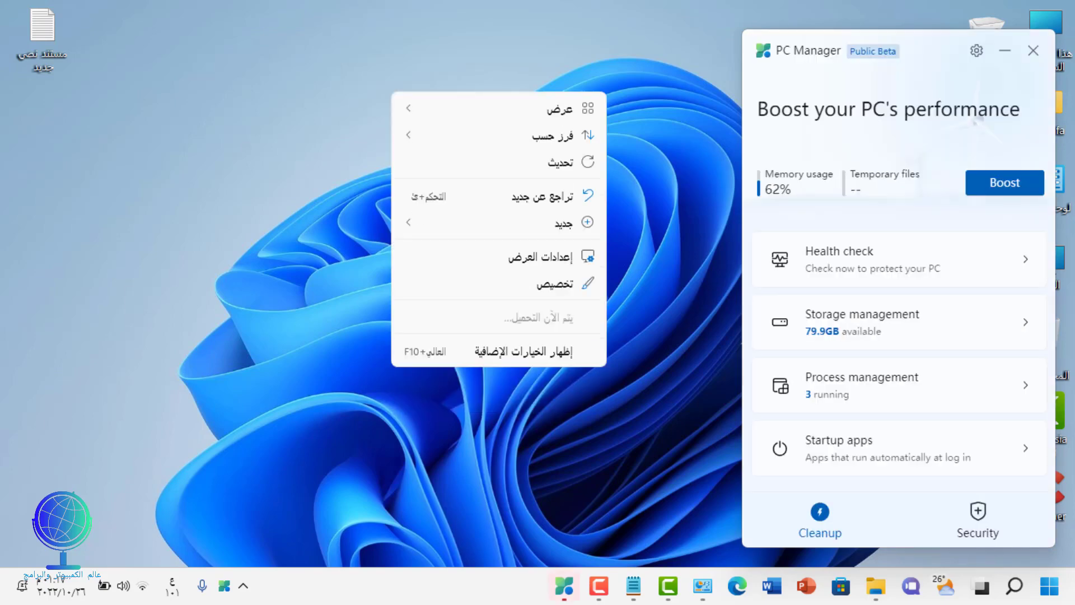
pyautogui.click(560, 162)
pyautogui.moveTo(930, 50); pyautogui.dragTo(584, 47)
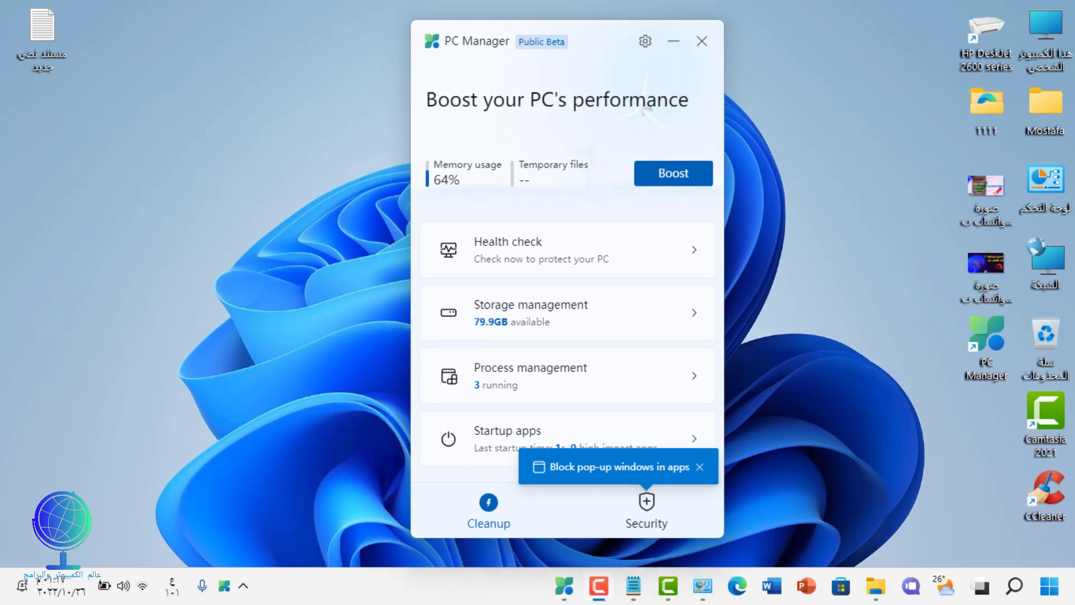
pyautogui.moveTo(593, 41); pyautogui.dragTo(419, 33)
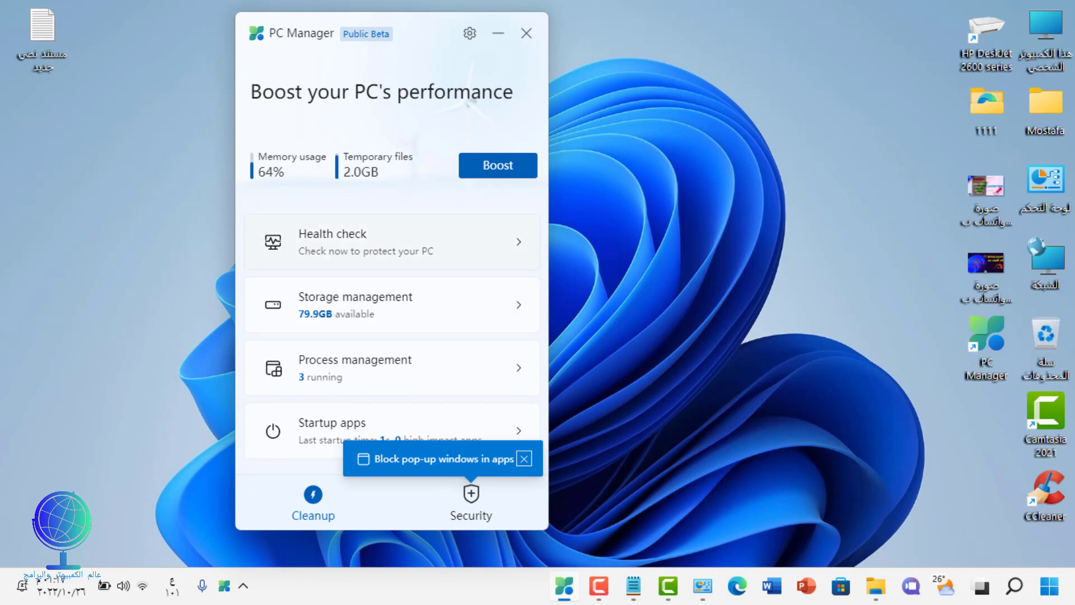
# Step: Run a health check and clean up the Windows cache, browser cache, temporary files, system logs and recent file list
pyautogui.click(392, 241)
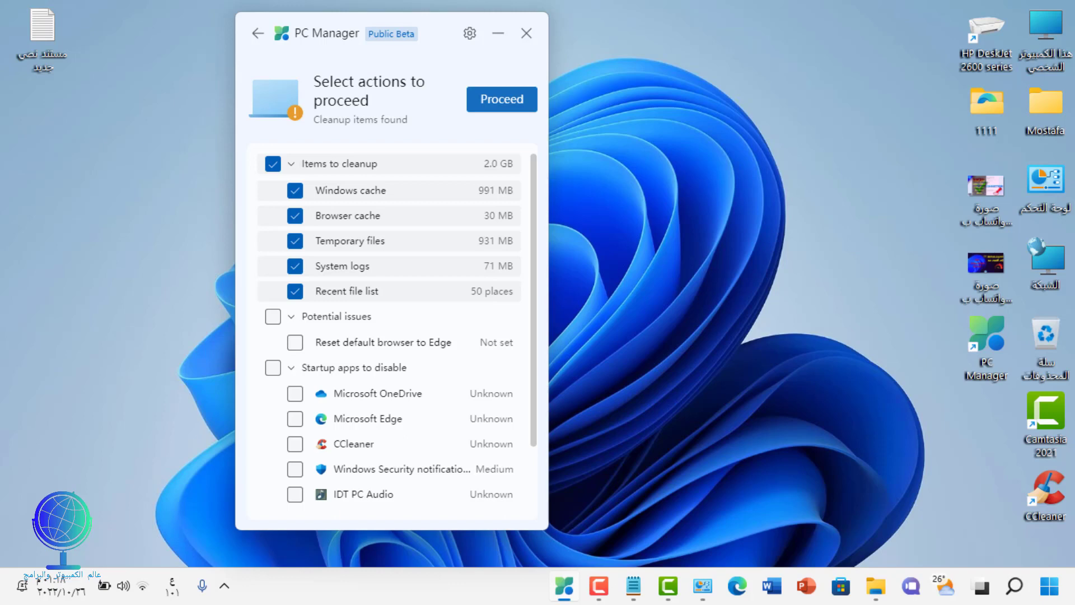
pyautogui.press('Return')
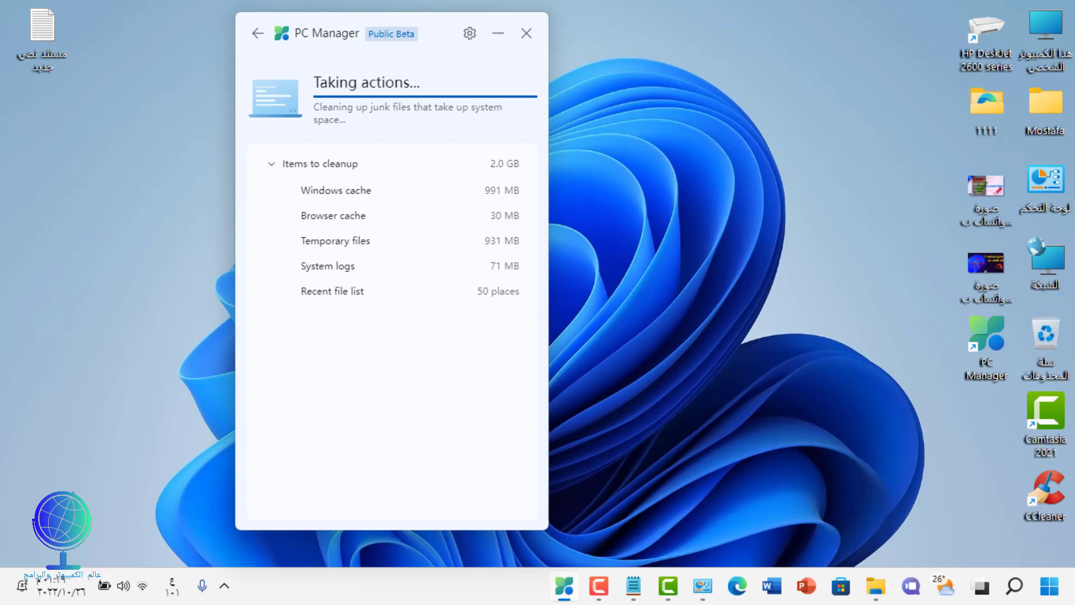
pyautogui.click(257, 33)
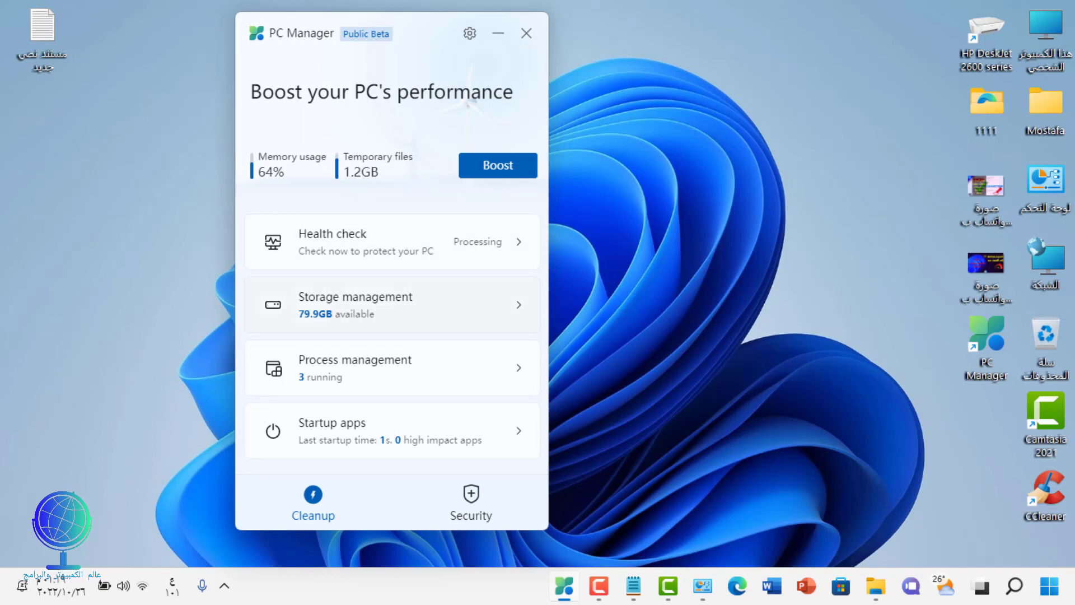
# Step: Run a deep cleanup of drive C: from storage management, keeping the default system cleanup and web cache selections
pyautogui.click(355, 304)
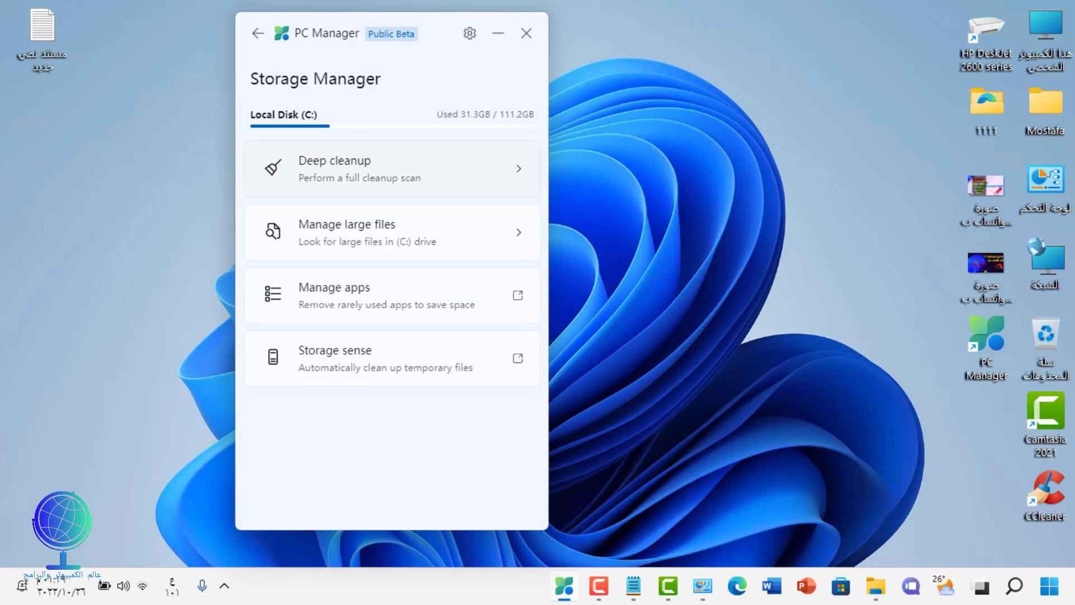
pyautogui.click(391, 168)
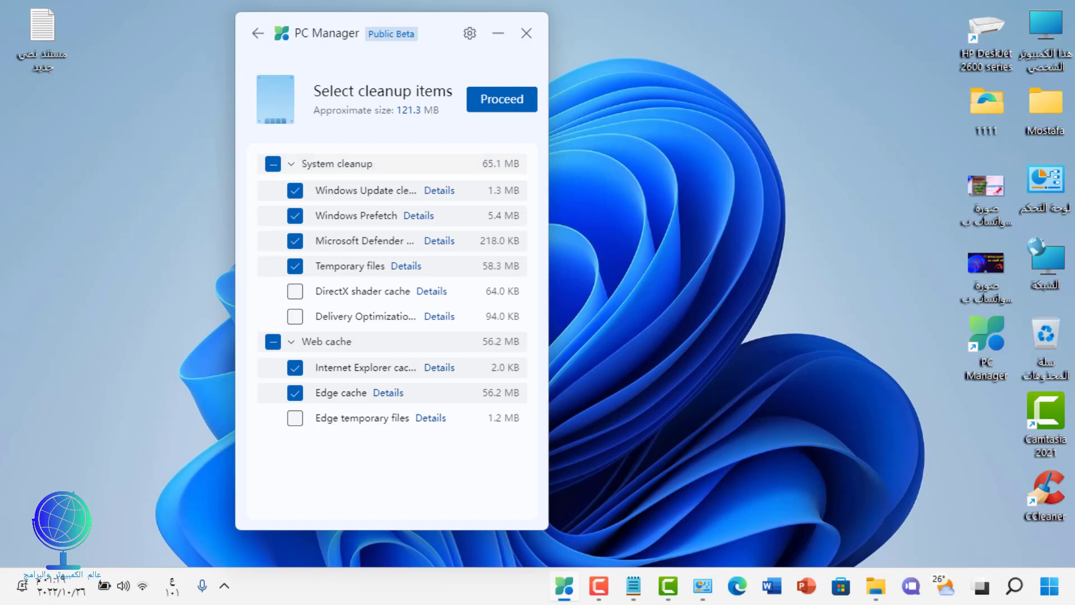
pyautogui.click(502, 99)
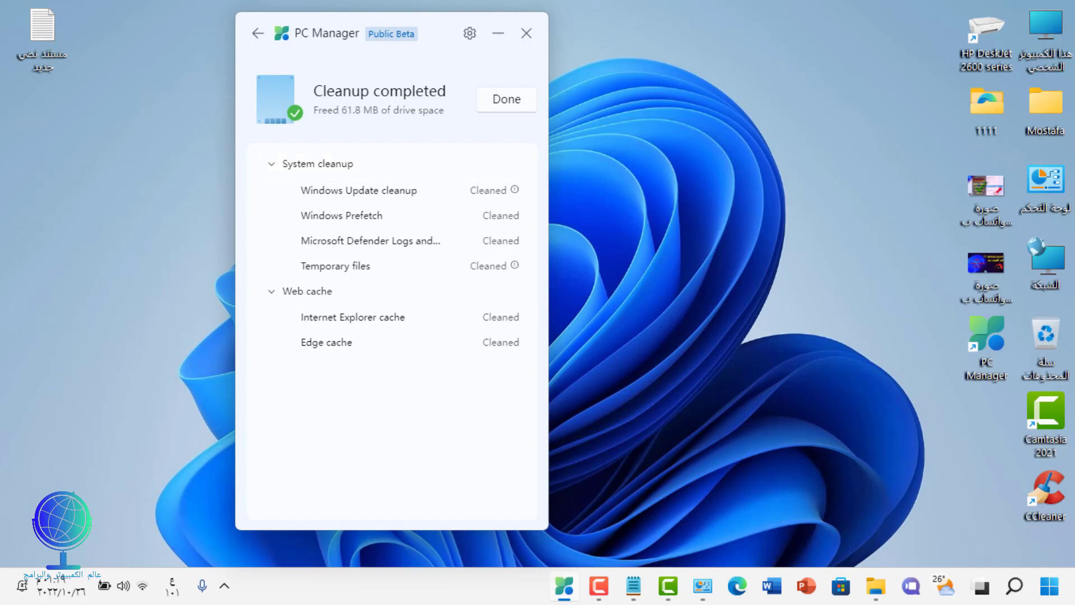
pyautogui.press('Return')
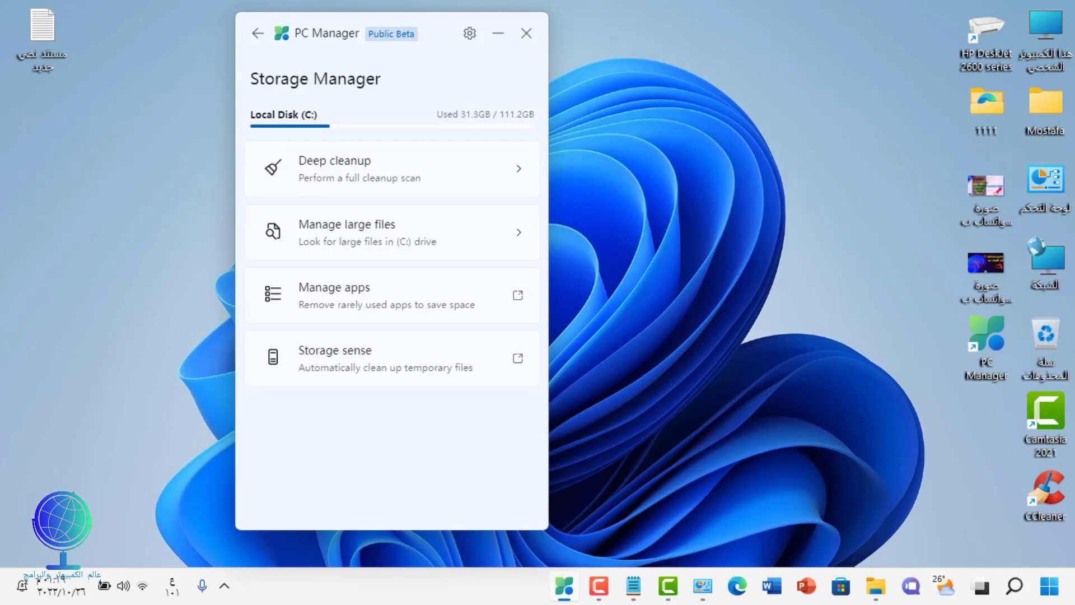
# Step: Review the size and type filters for managing large files, and return to the main cleanup page
pyautogui.click(391, 232)
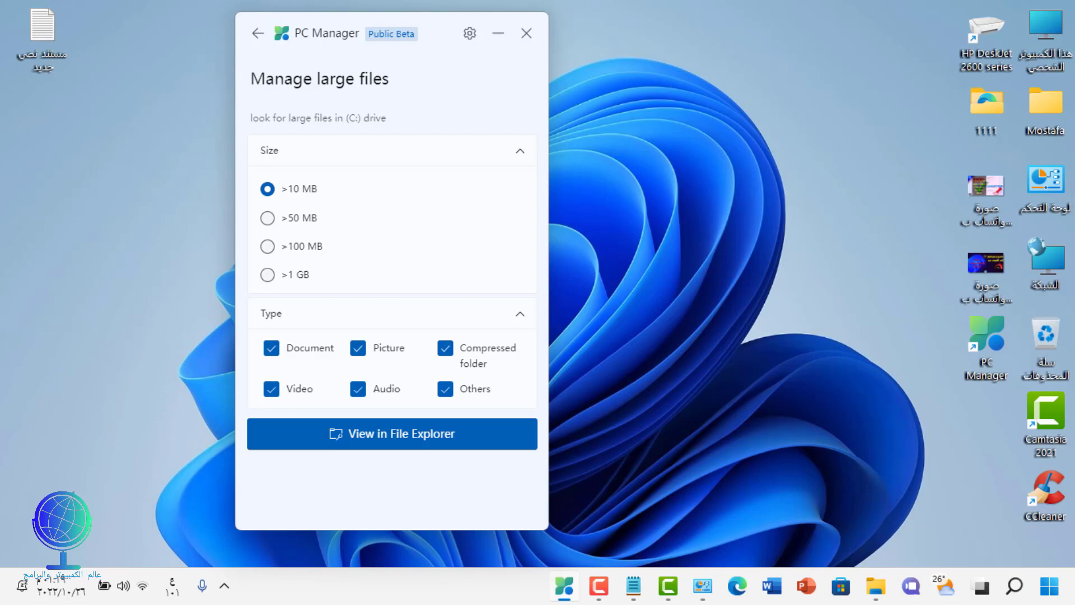
pyautogui.click(258, 33)
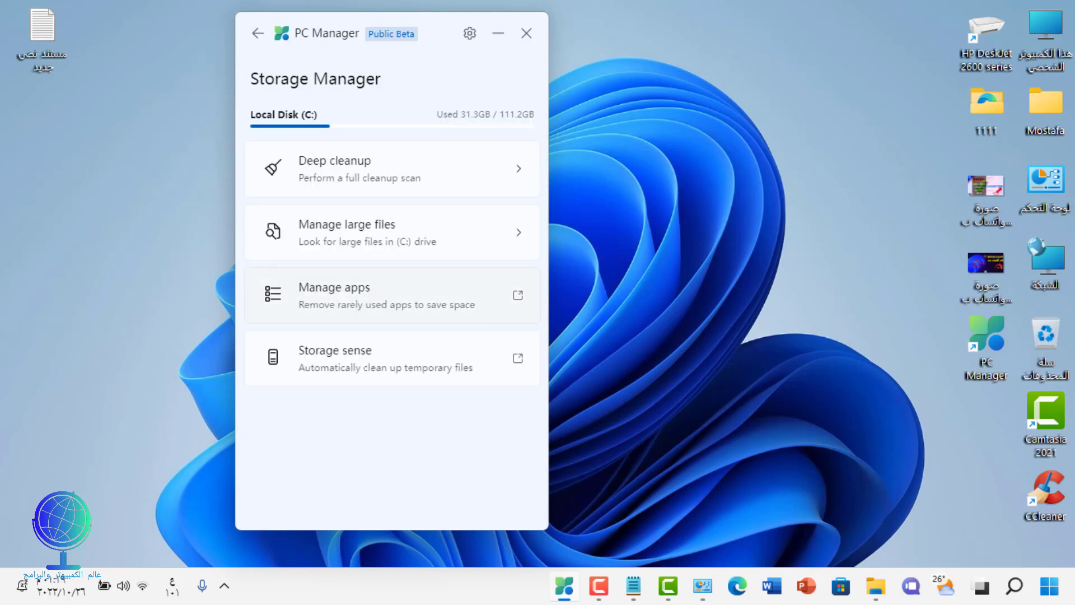
pyautogui.hotkey('alt', 'Left')
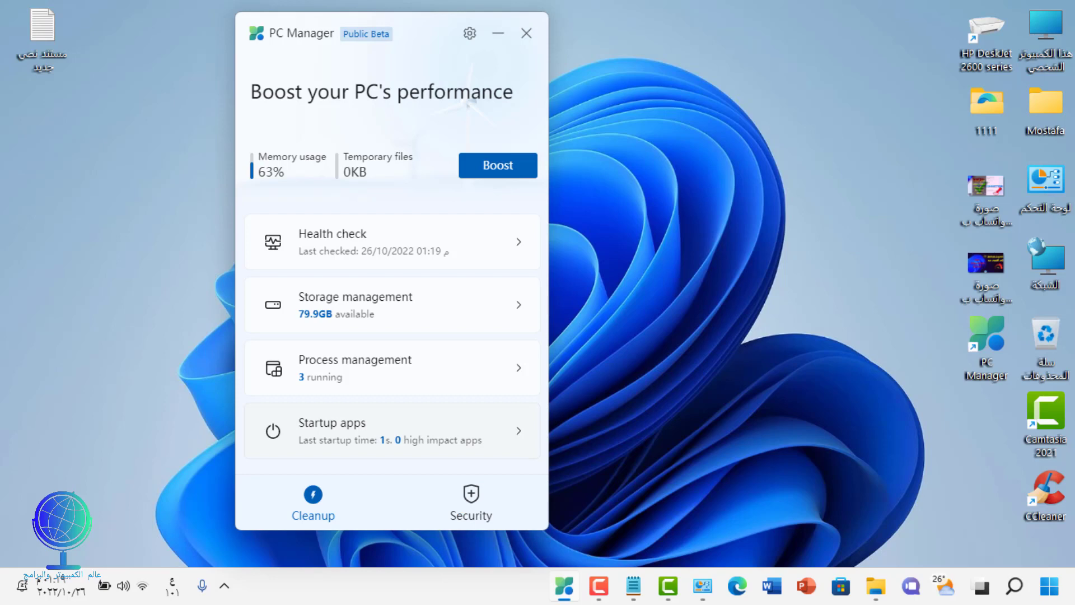
# Step: Disable the startup apps Microsoft OneDrive, Microsoft Edge, CCleaner, IDT PC Audio, Synaptics TouchPad, Catalyst Control Center and Letasoft Sound Booster
pyautogui.click(392, 431)
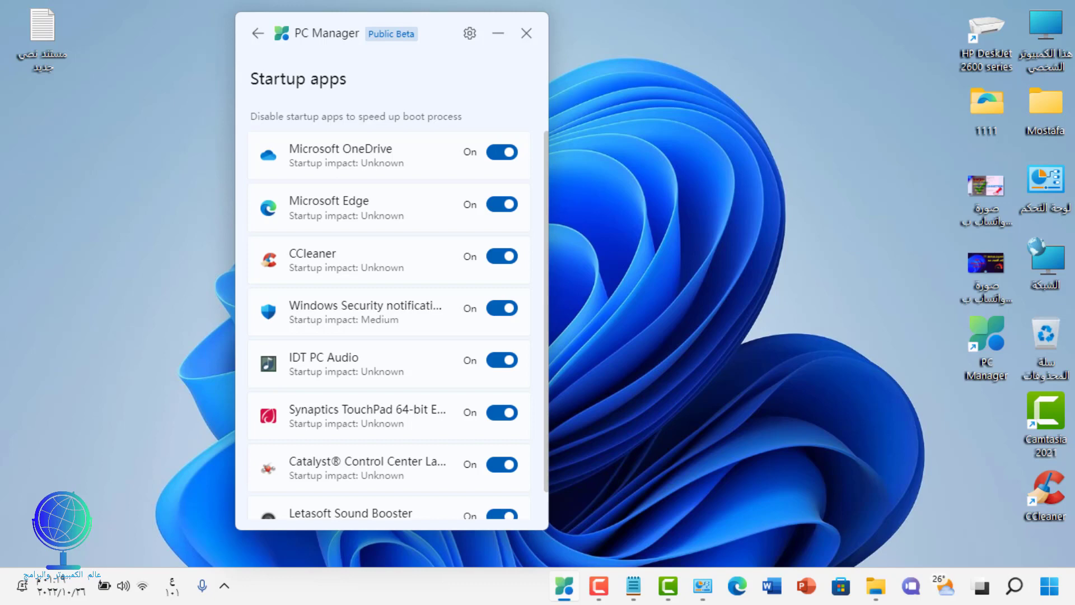
pyautogui.click(502, 152)
pyautogui.click(501, 204)
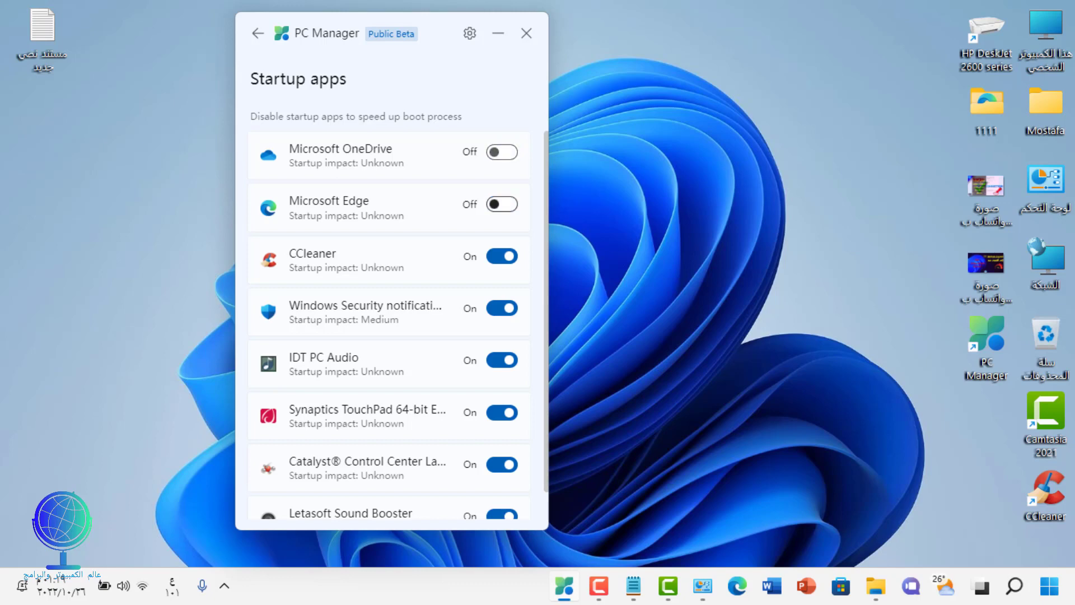
pyautogui.click(502, 256)
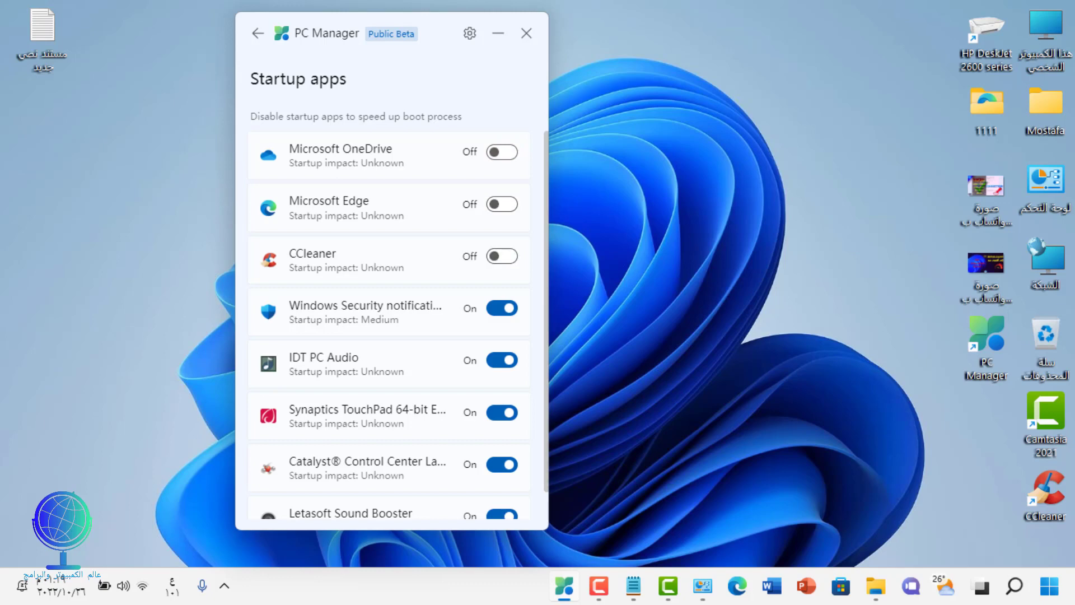
pyautogui.scroll(-1, 389, 325)
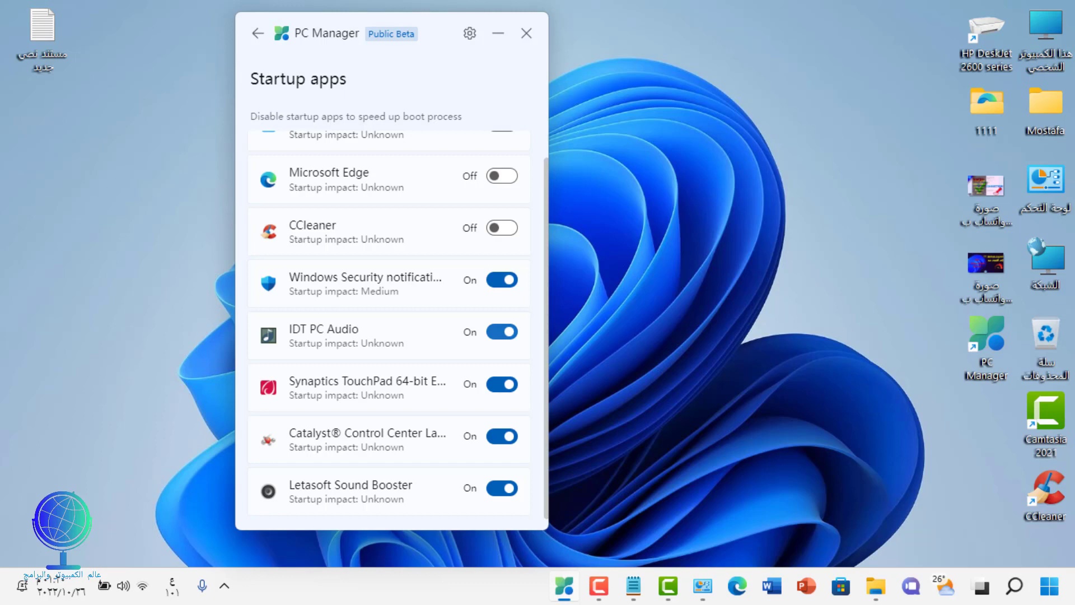
pyautogui.click(502, 331)
pyautogui.click(502, 384)
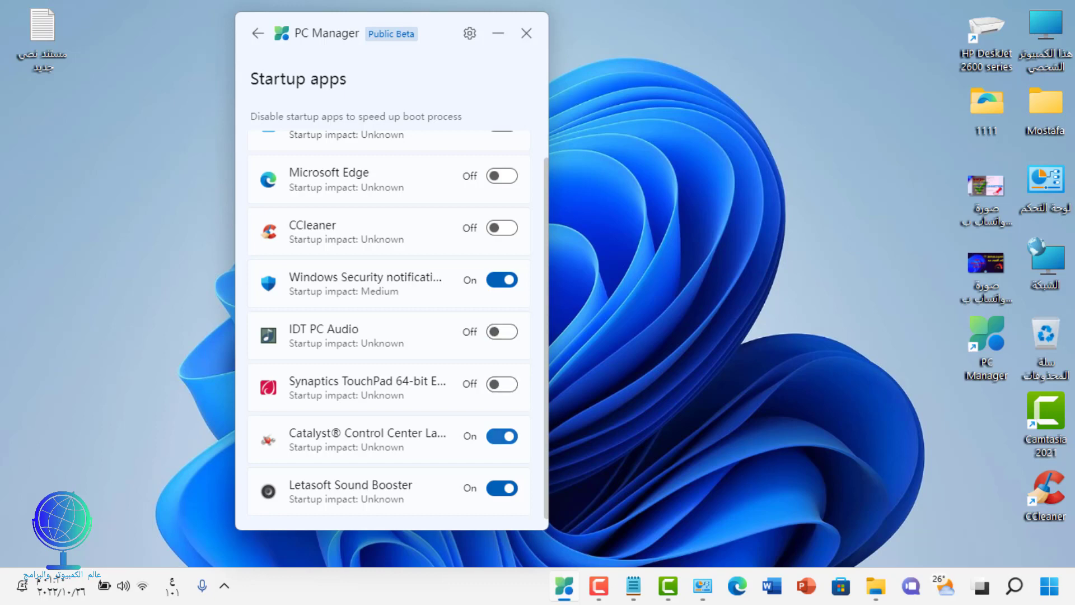
pyautogui.click(501, 437)
pyautogui.click(502, 488)
pyautogui.scroll(1, 389, 325)
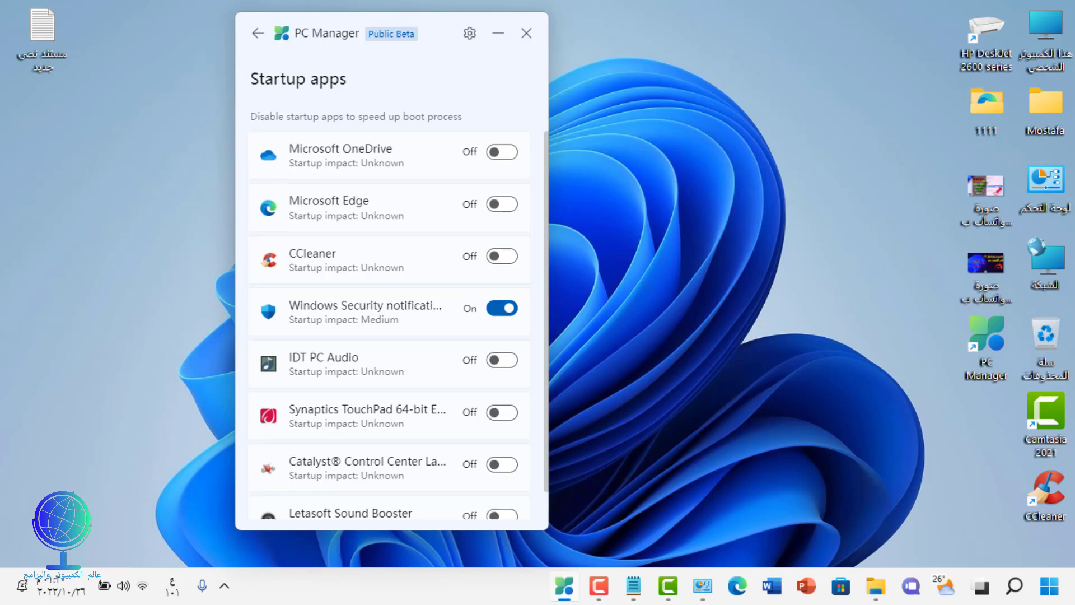
pyautogui.click(258, 33)
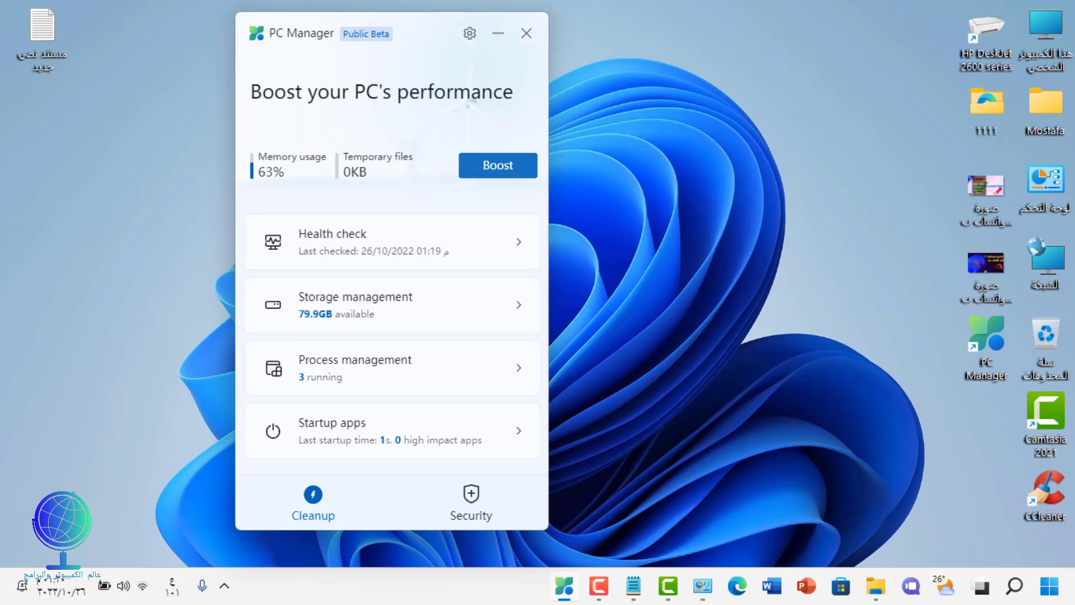
# Step: Boost the PC's performance and open the security features
pyautogui.click(498, 165)
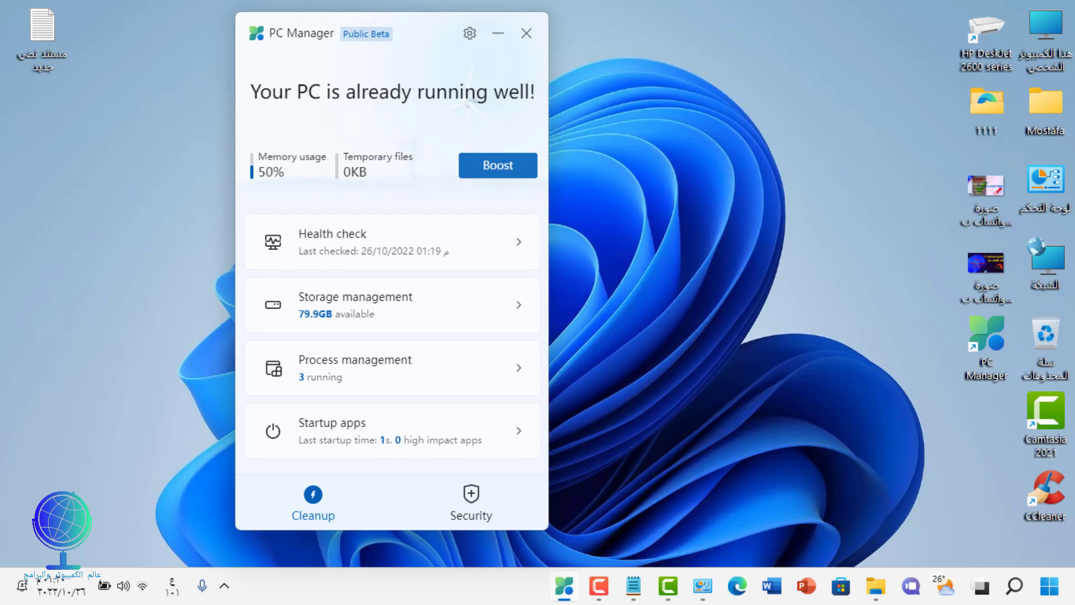
pyautogui.click(471, 501)
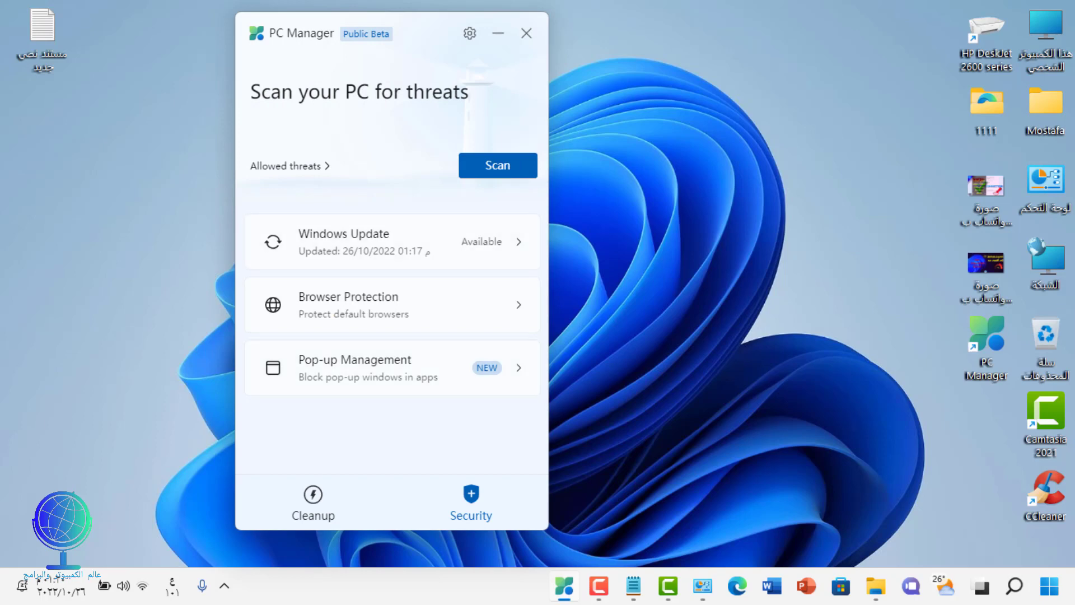
# Step: Start a threat scan of the PC, cancel it while it is running, and return to the security overview
pyautogui.click(498, 165)
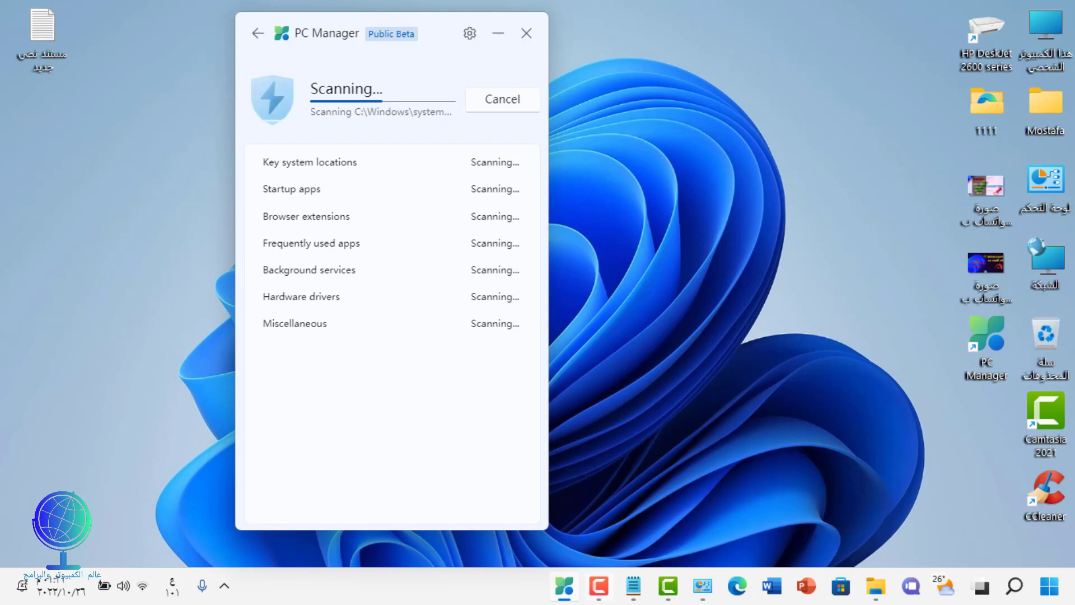
pyautogui.press('F9')
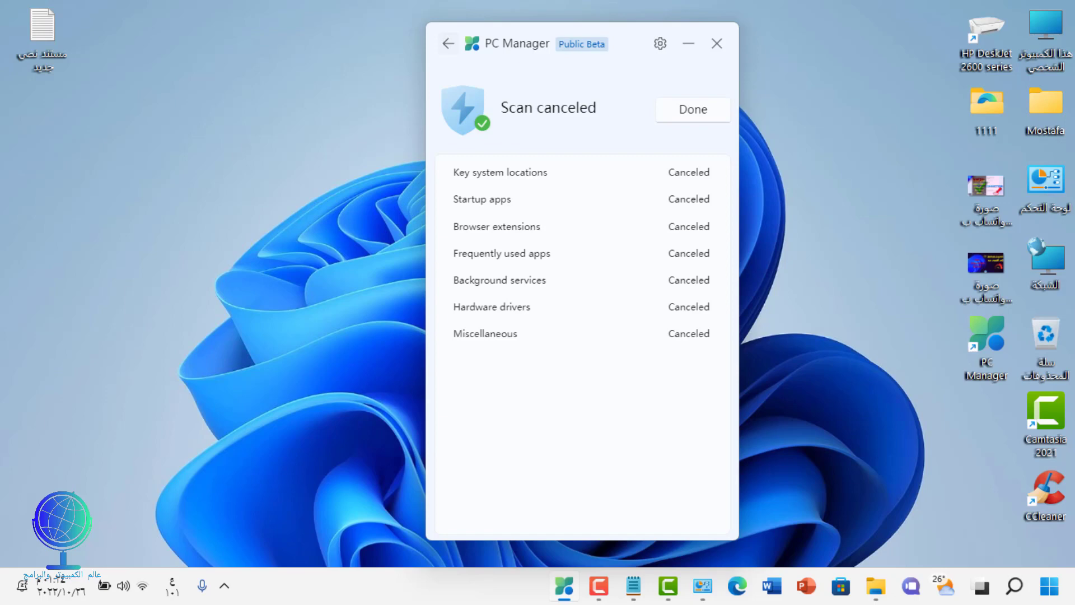
pyautogui.click(448, 43)
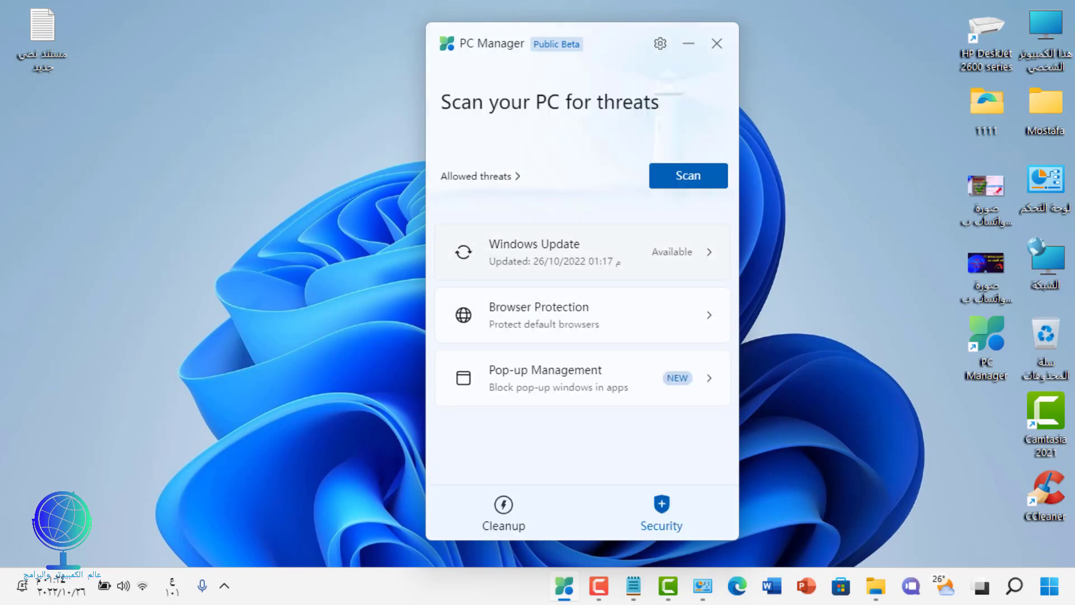
# Step: Start installing all available Windows quality, driver and other updates, and return to the security overview
pyautogui.click(583, 252)
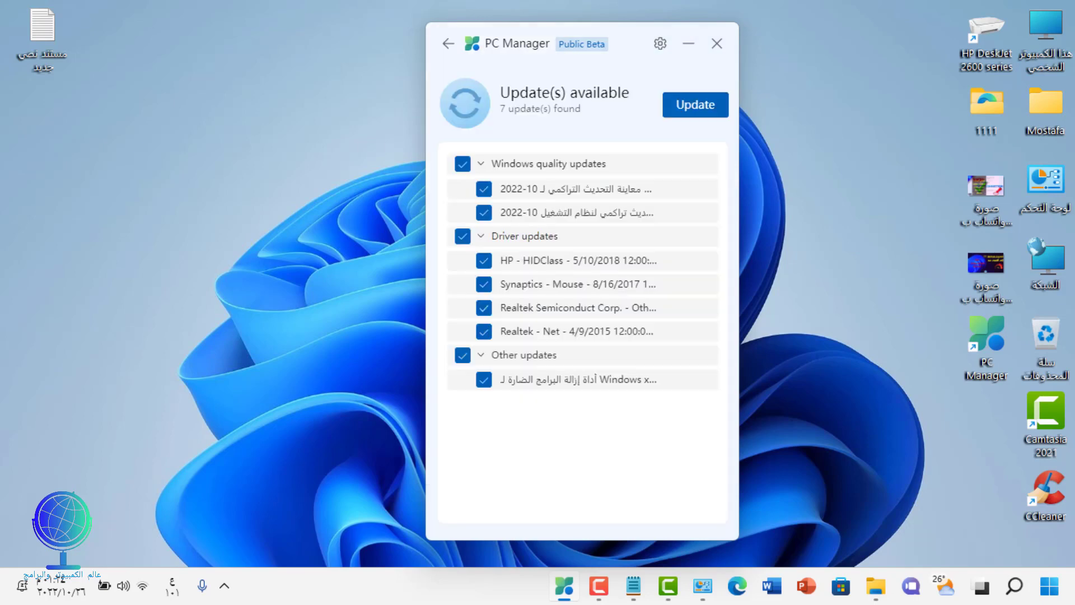
pyautogui.press('Return')
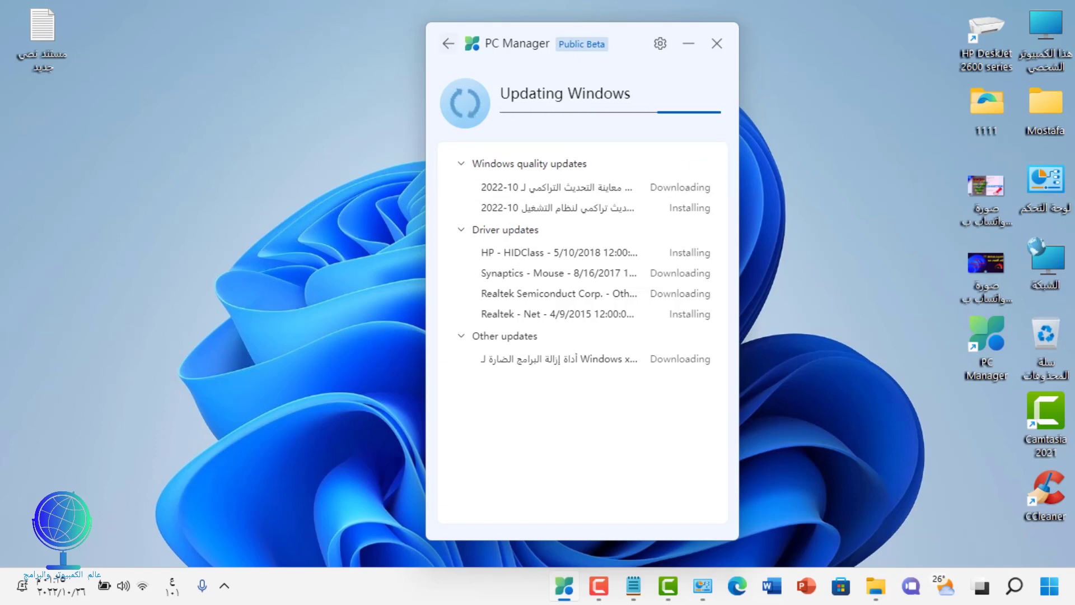
pyautogui.press('Escape')
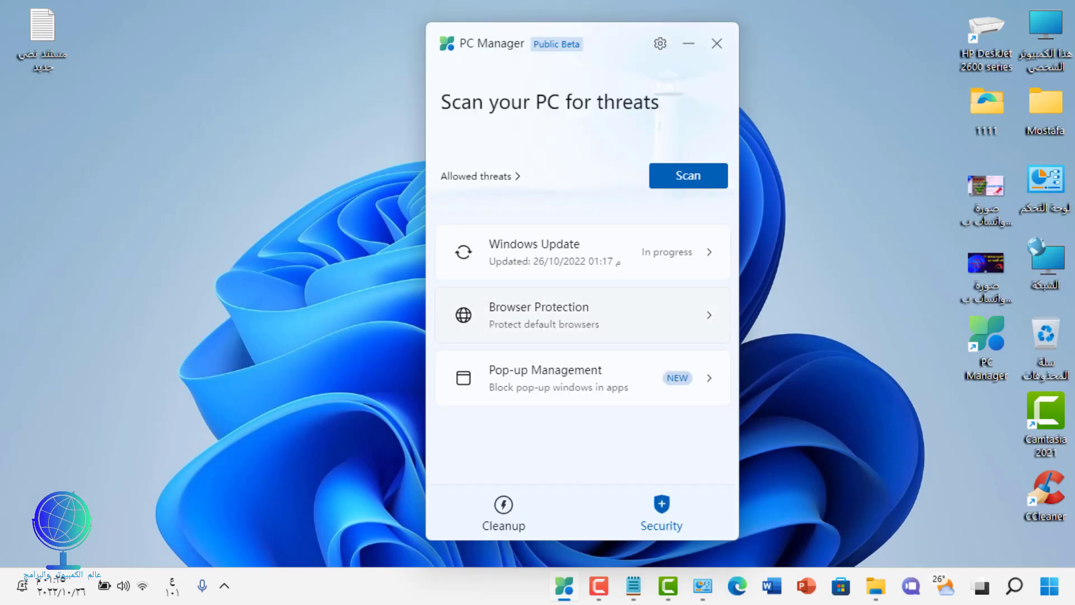
# Step: Review the default browser setting in Browser Protection, and boost the PC's performance again from the cleanup features
pyautogui.click(582, 315)
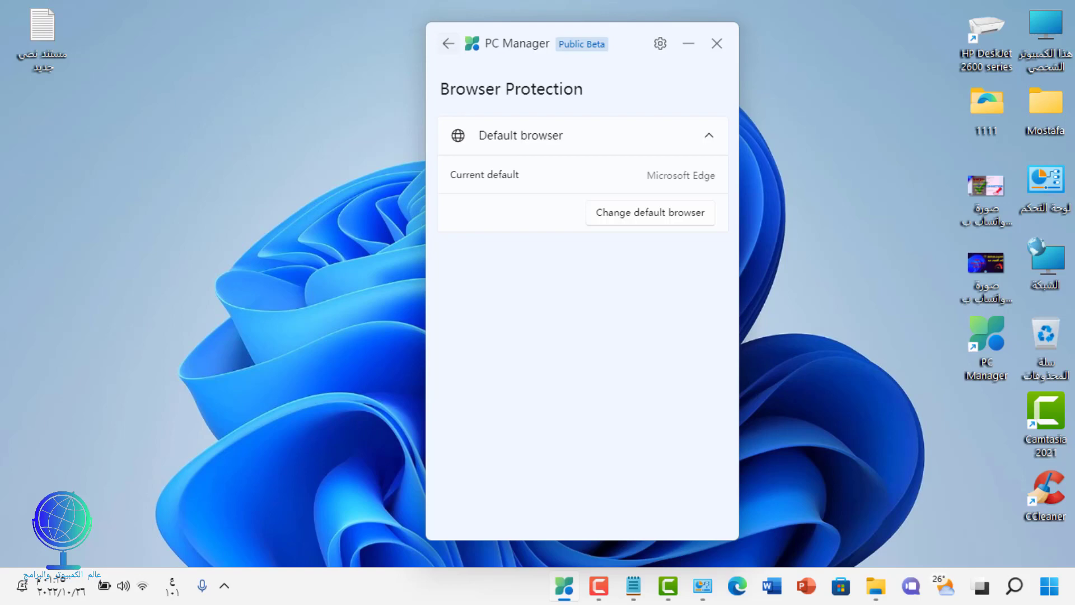
pyautogui.click(448, 43)
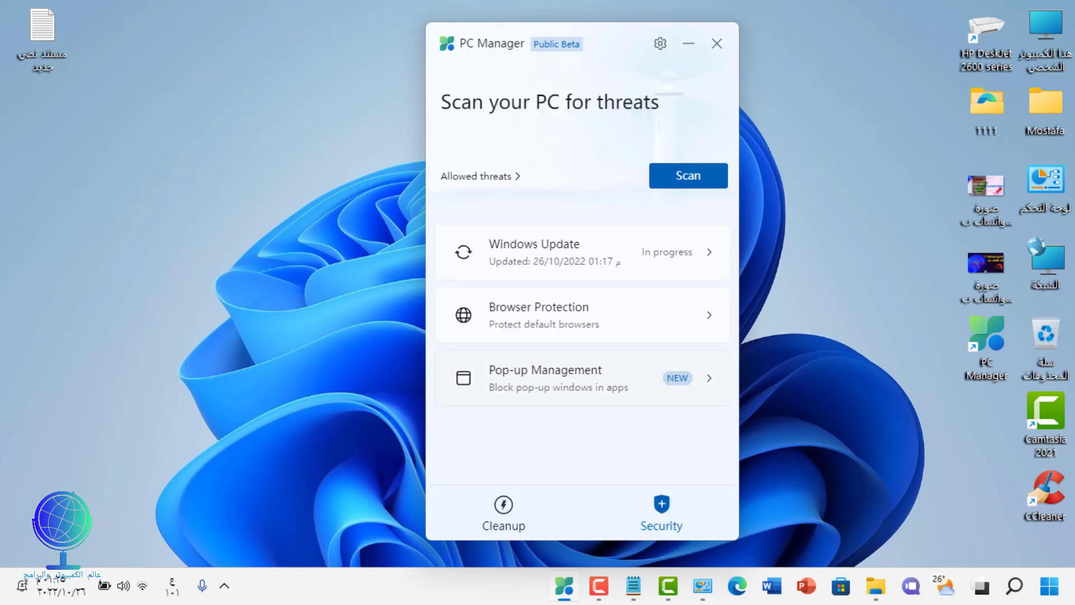
pyautogui.click(503, 512)
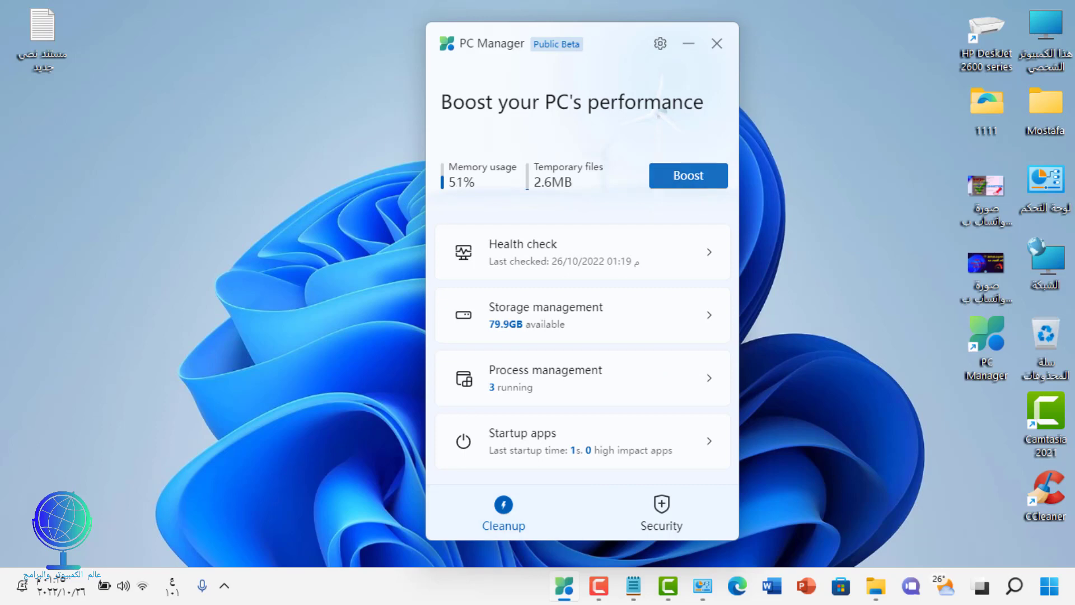
pyautogui.click(688, 175)
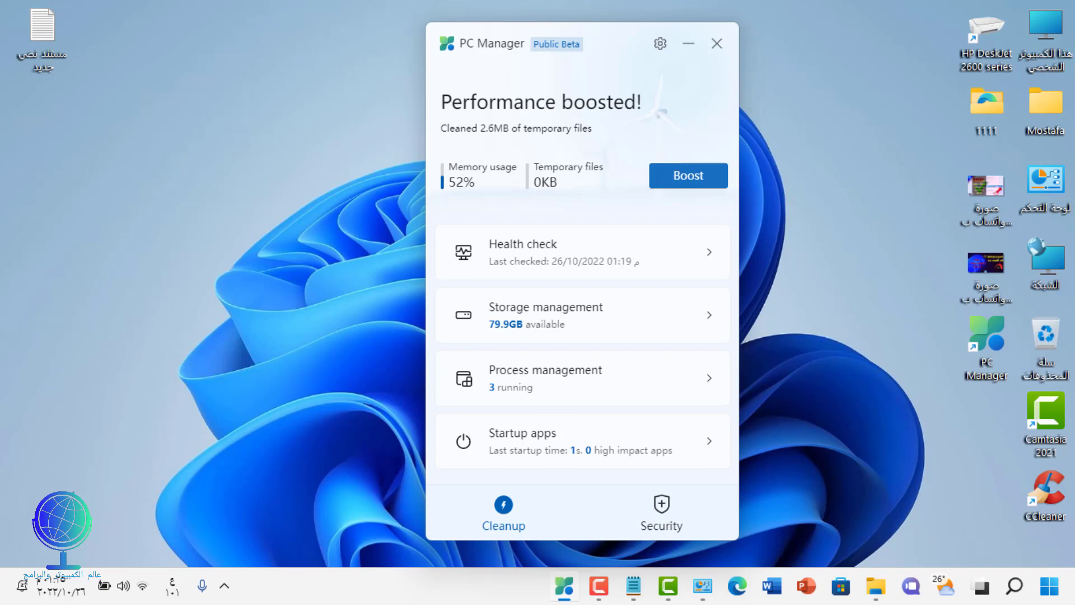